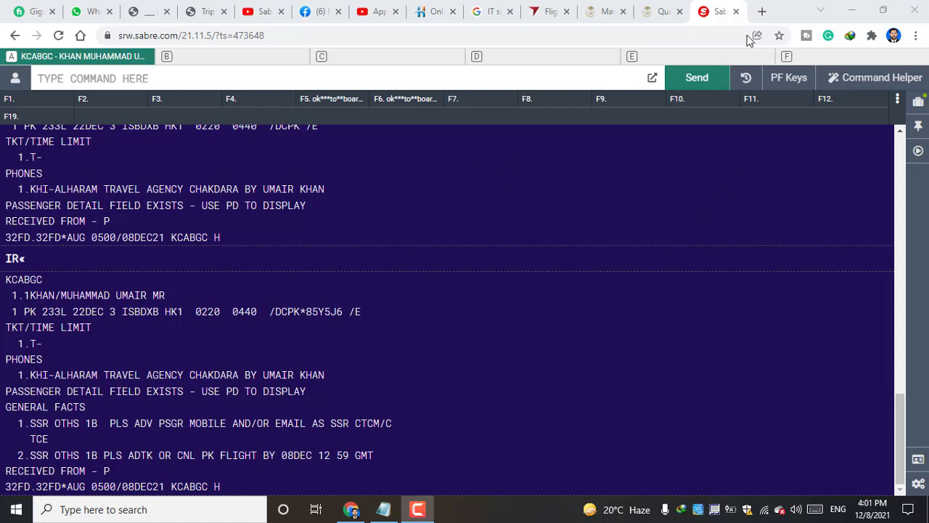
Load youtube.com/oceanofknowledge in a new tab and show the channel's Playlists tab.
click(762, 11)
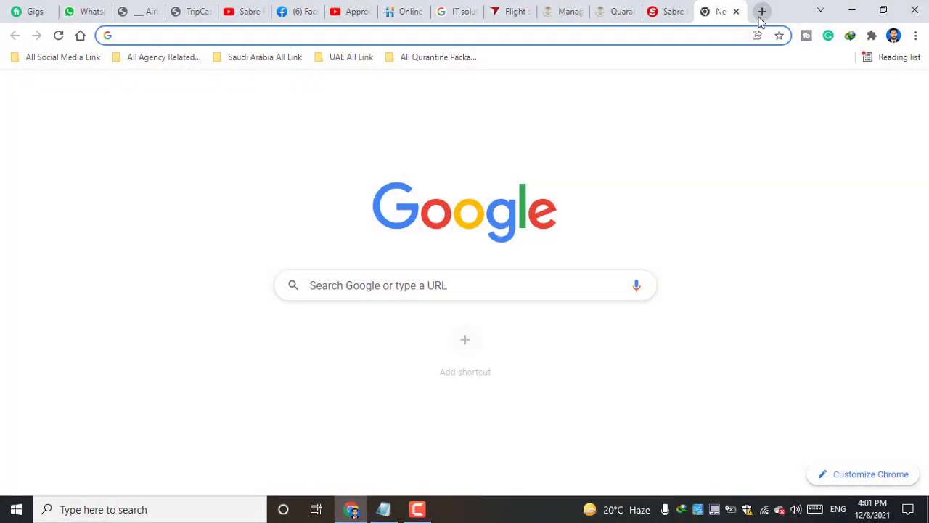
text(youtube.com/oceanofknowledge)
key(Return)
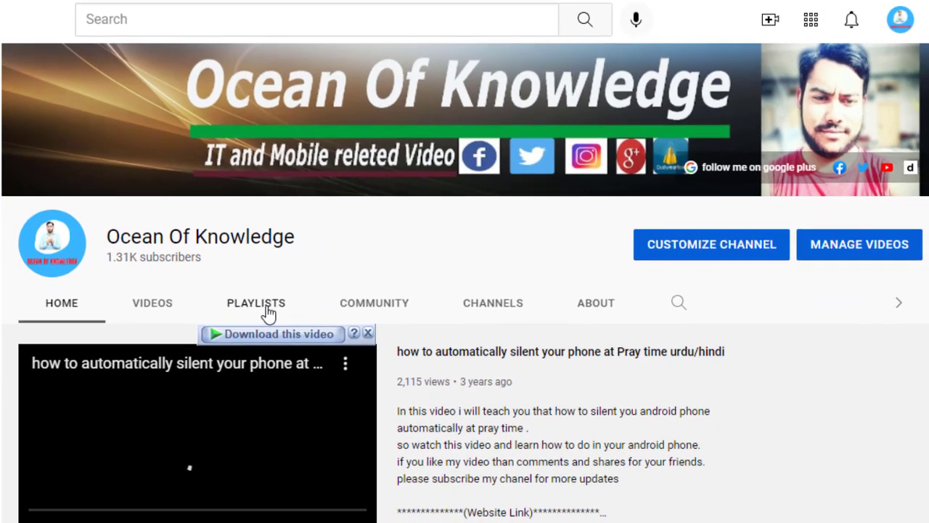
click(290, 341)
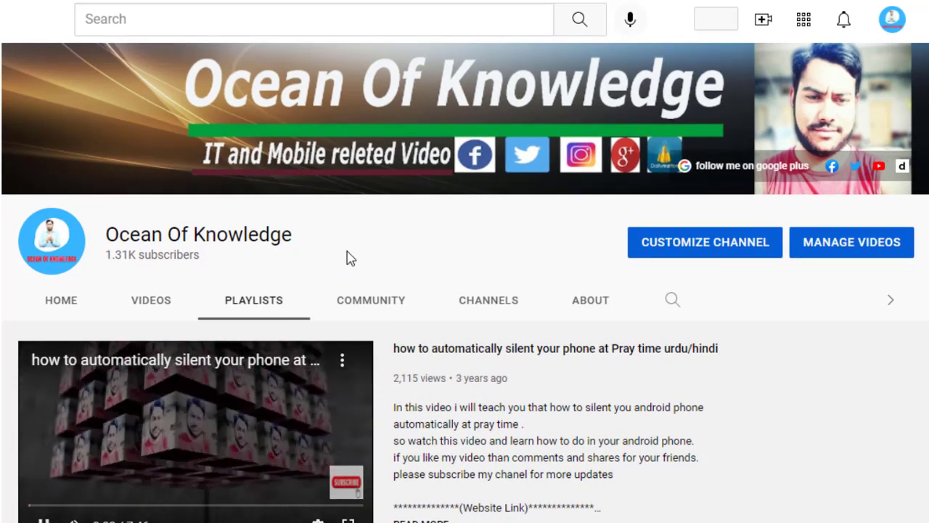
scroll(405, 198, down, 2)
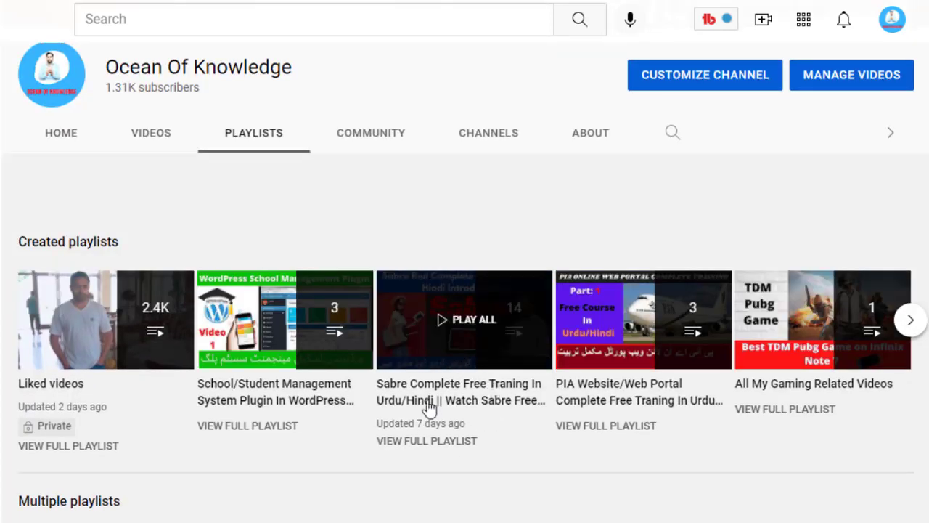
Scroll through the Sabre training playlist's videos, then page to the channel's next set of playlists.
click(445, 451)
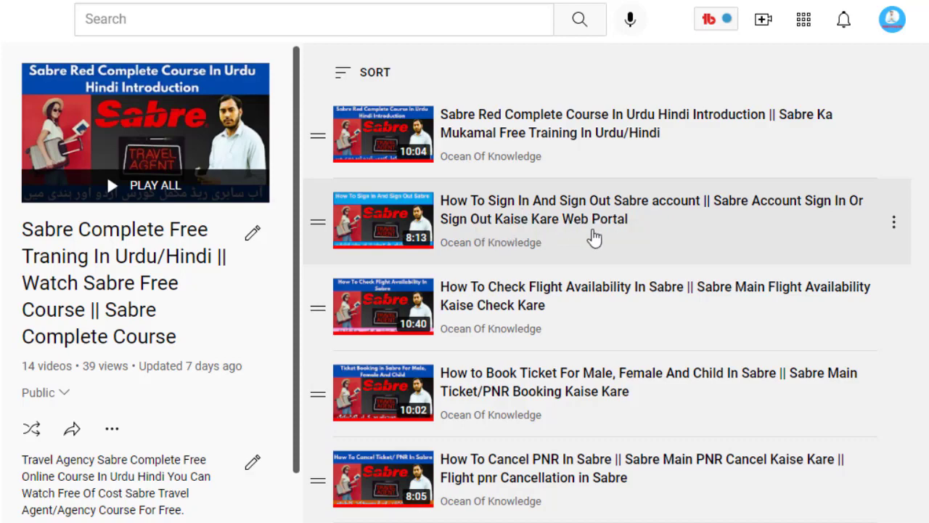
scroll(614, 254, down, 5)
scroll(616, 260, down, 2)
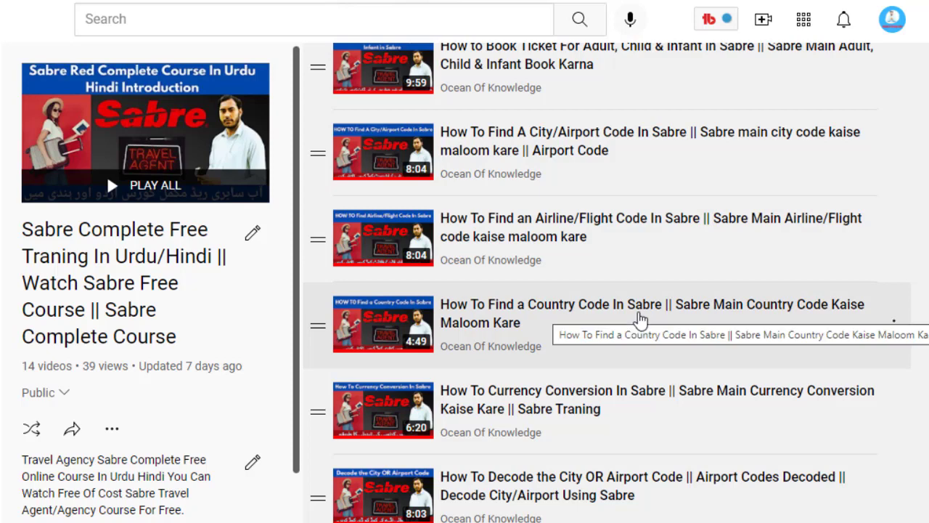
scroll(638, 320, down, 2)
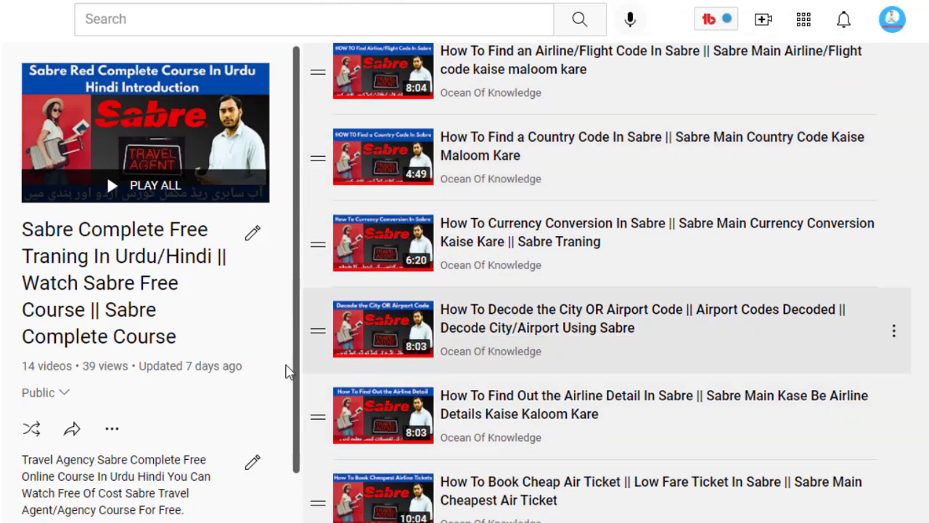
scroll(392, 305, up, 5)
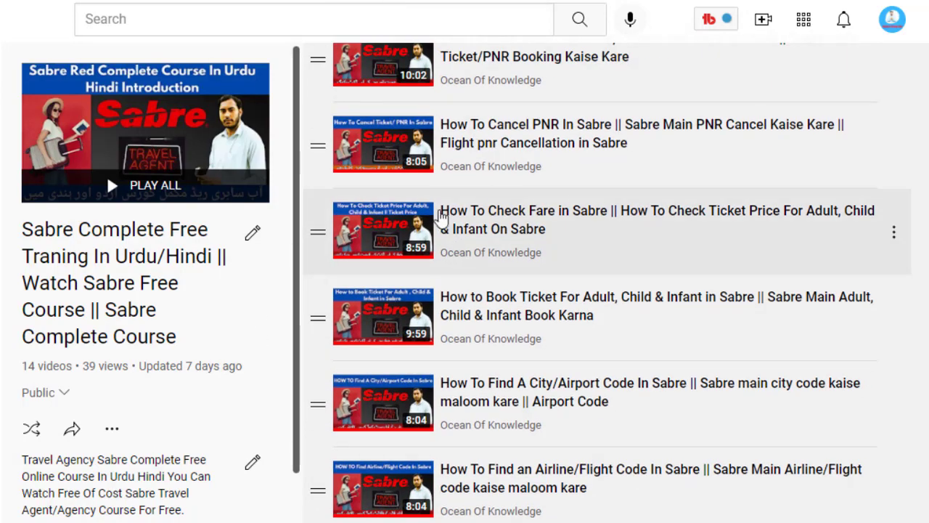
scroll(441, 220, up, 5)
key(alt+Left)
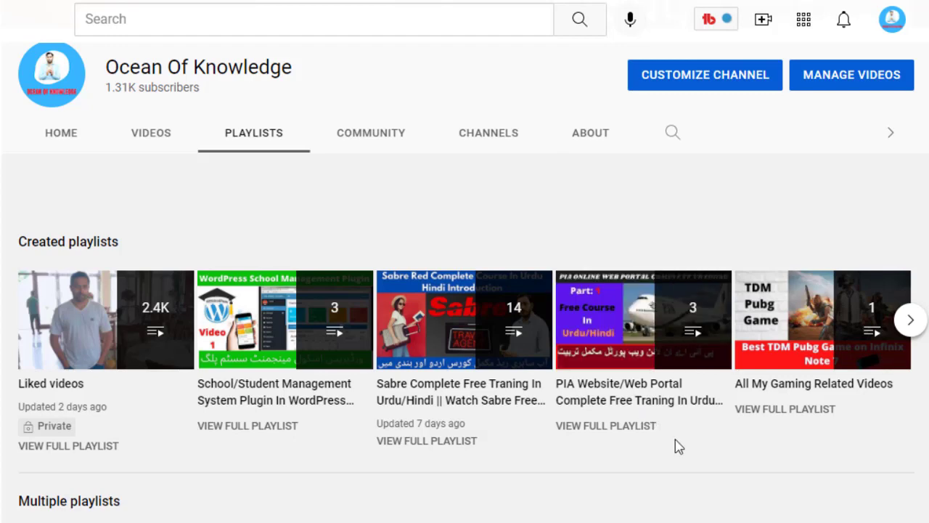
click(913, 327)
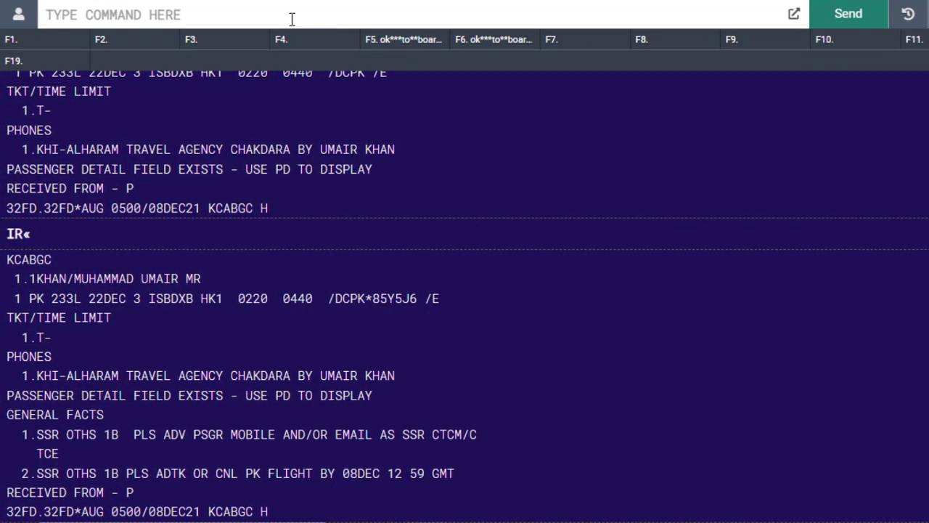
click(224, 18)
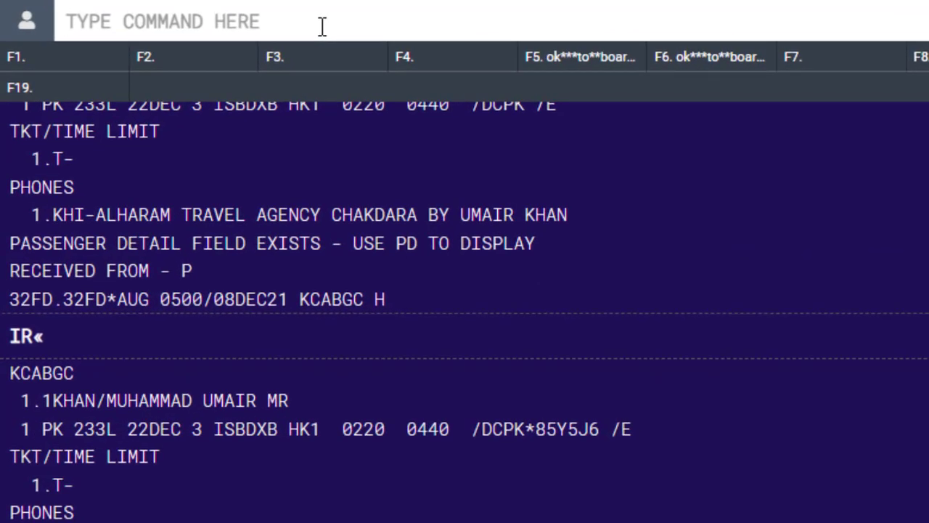
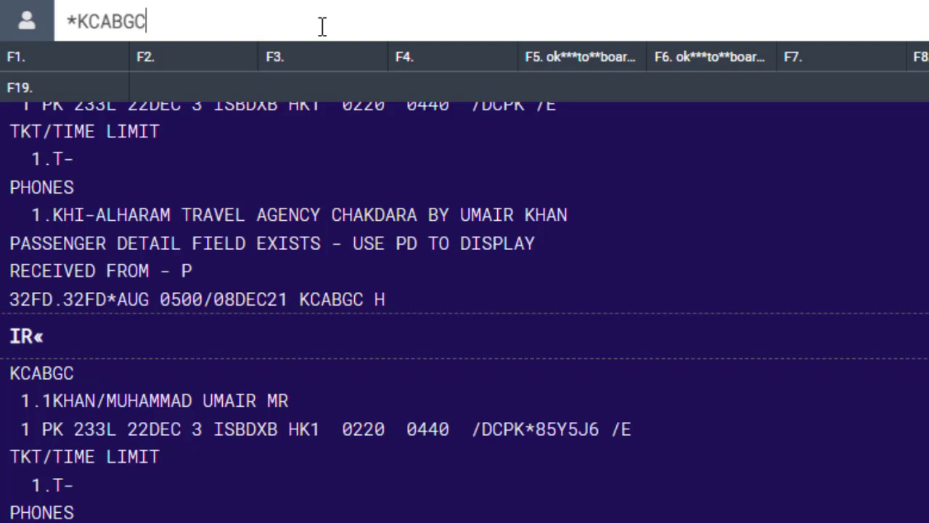
key(Return)
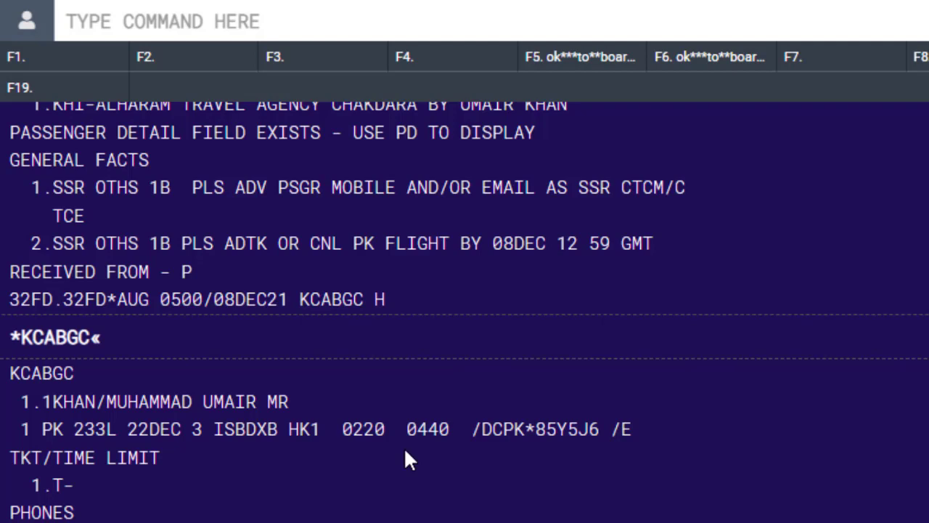
text(PE)
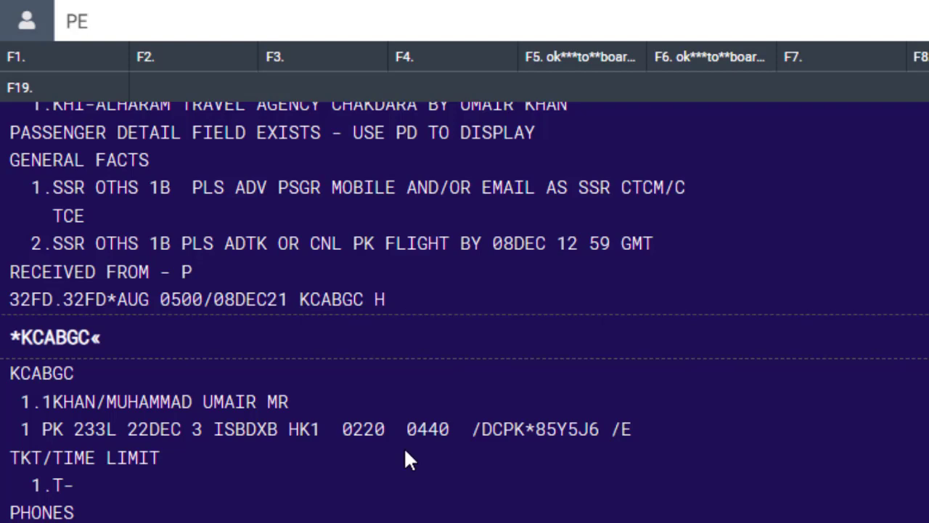
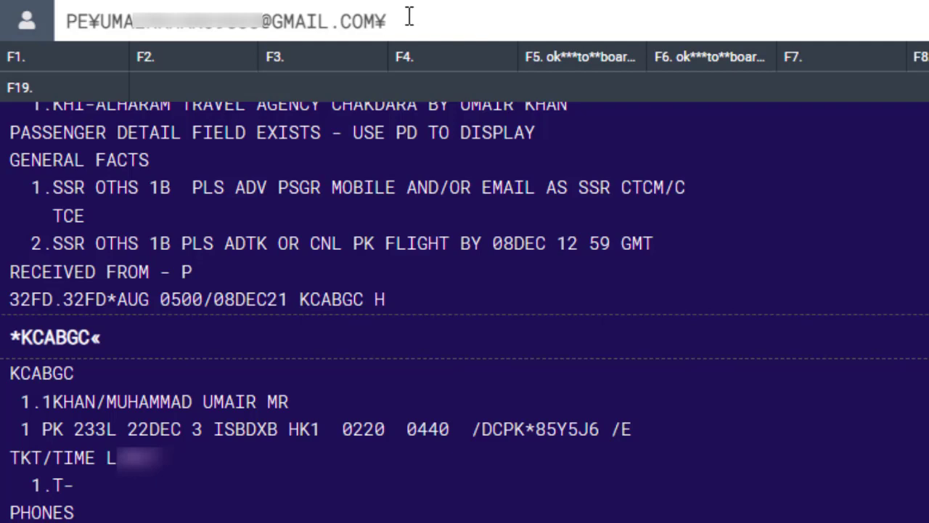
key(Return)
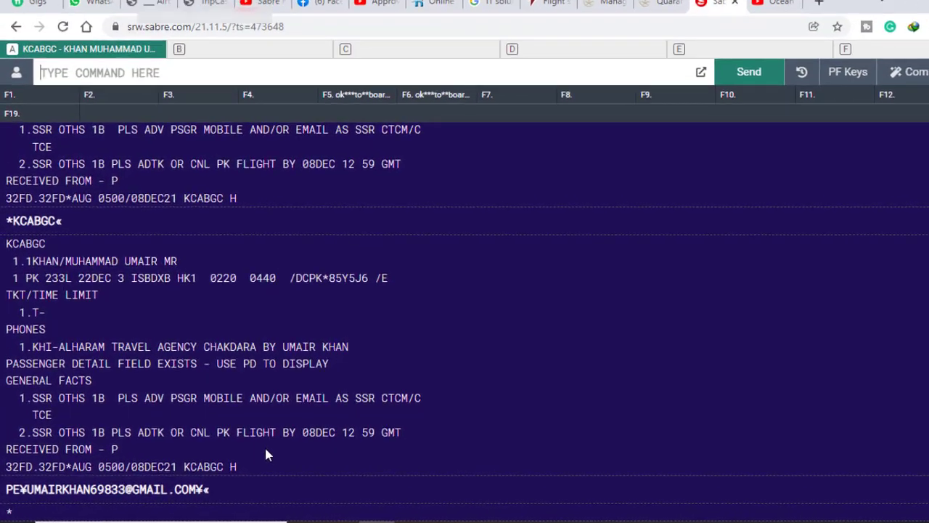
text(6)
text(P)
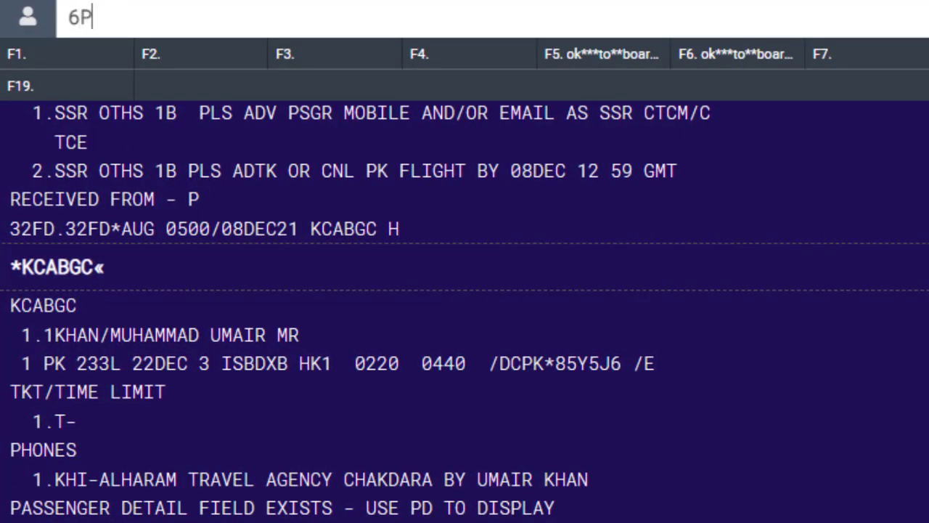
key(Return)
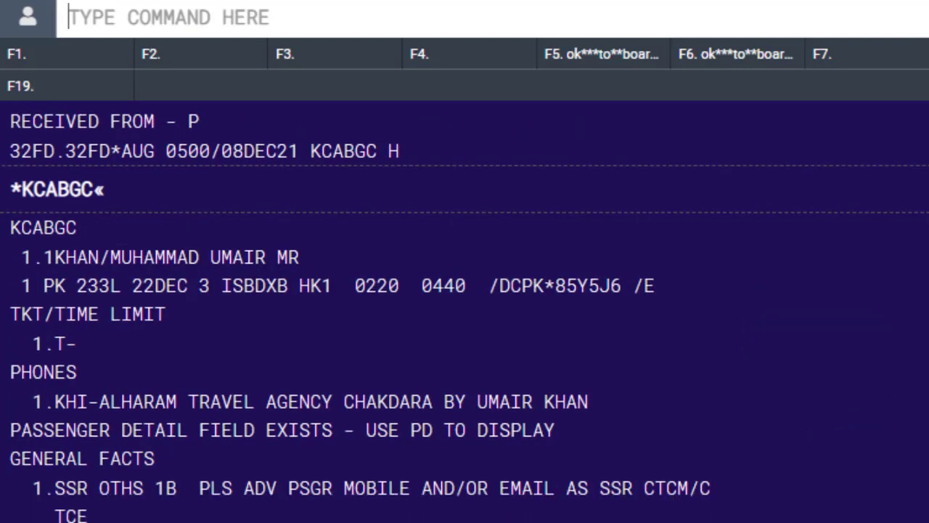
text(EM)
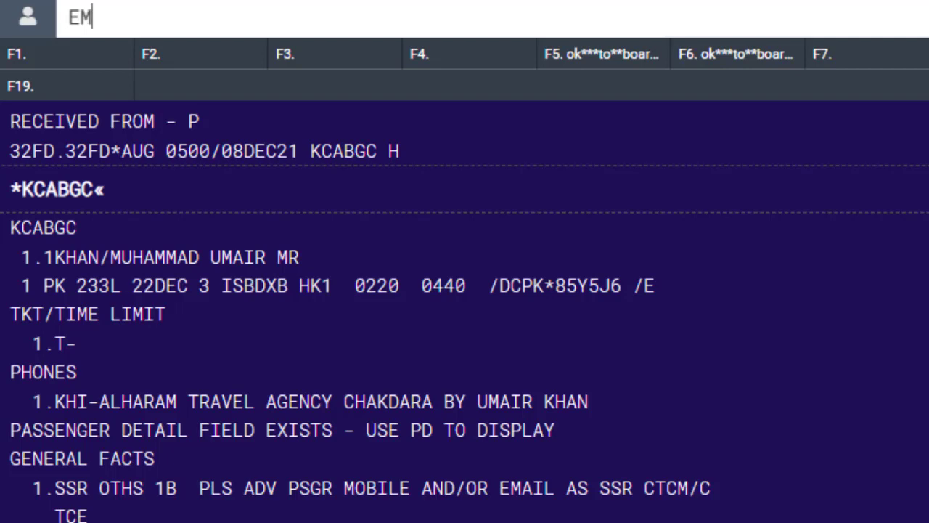
key(Return)
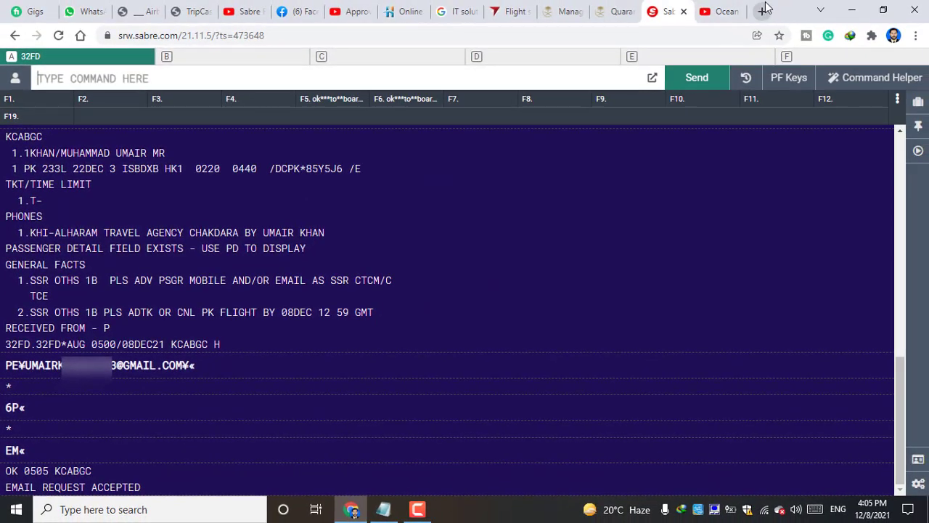
Go to Gmail in a new tab and open the YOUR TRAVEL CONSULTANT email under Updates.
click(764, 10)
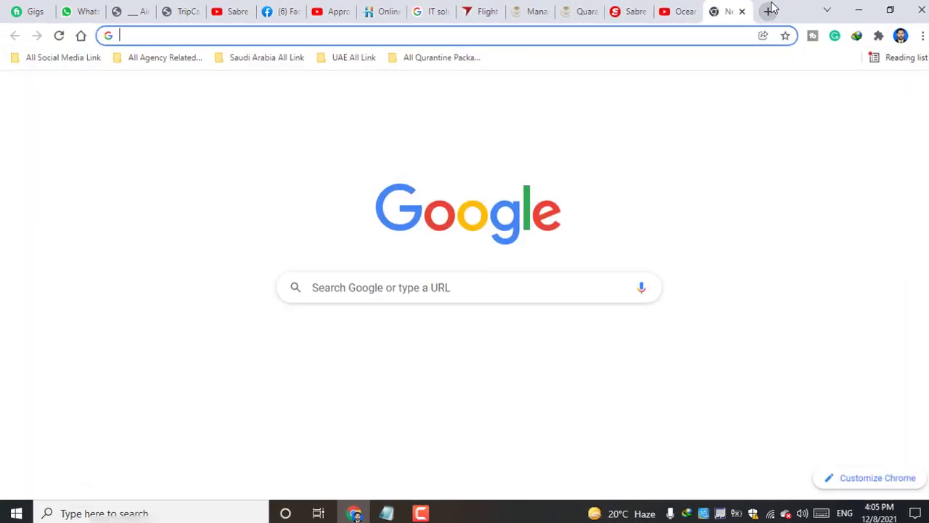
text(g)
key(Return)
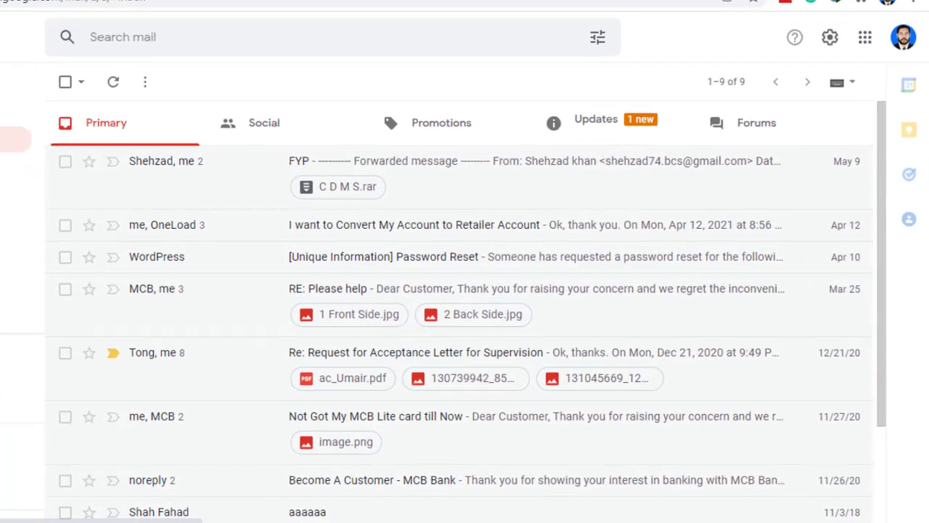
click(583, 128)
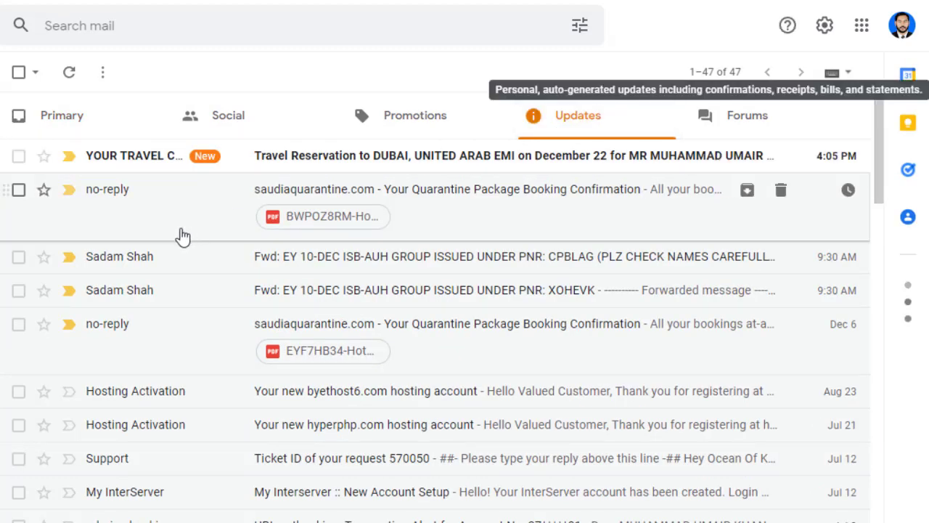
click(169, 160)
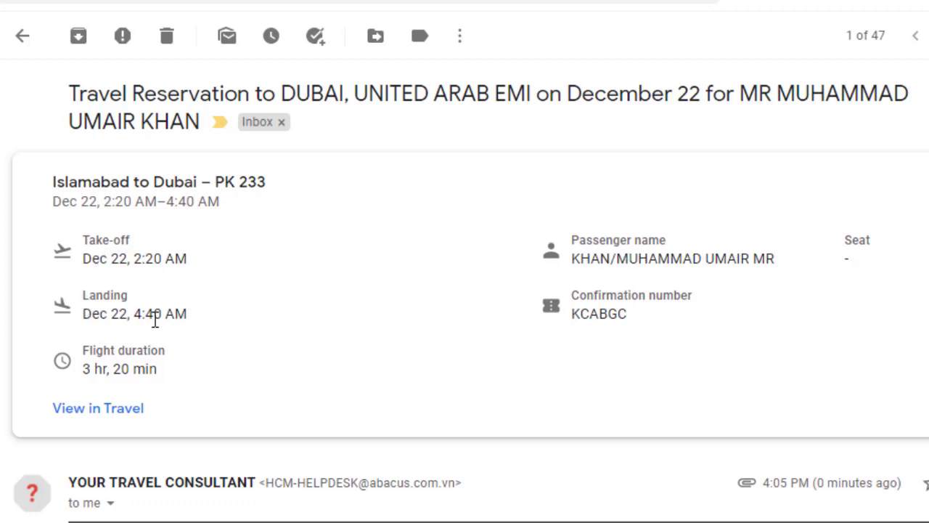
scroll(144, 331, down, 2)
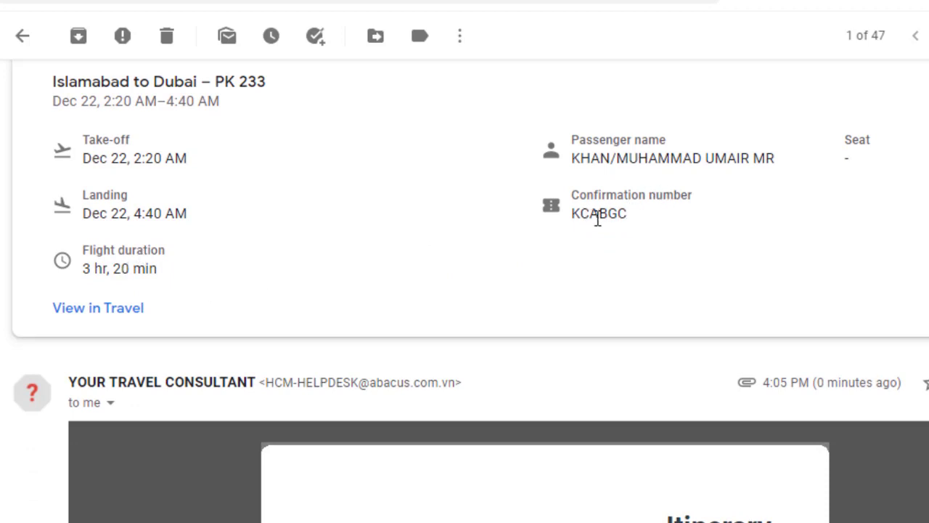
scroll(239, 298, down, 6)
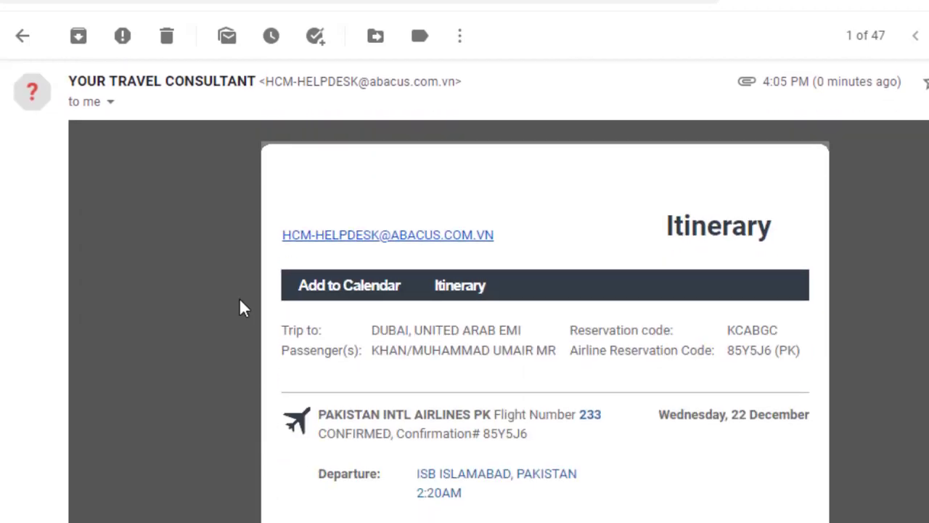
scroll(452, 319, down, 5)
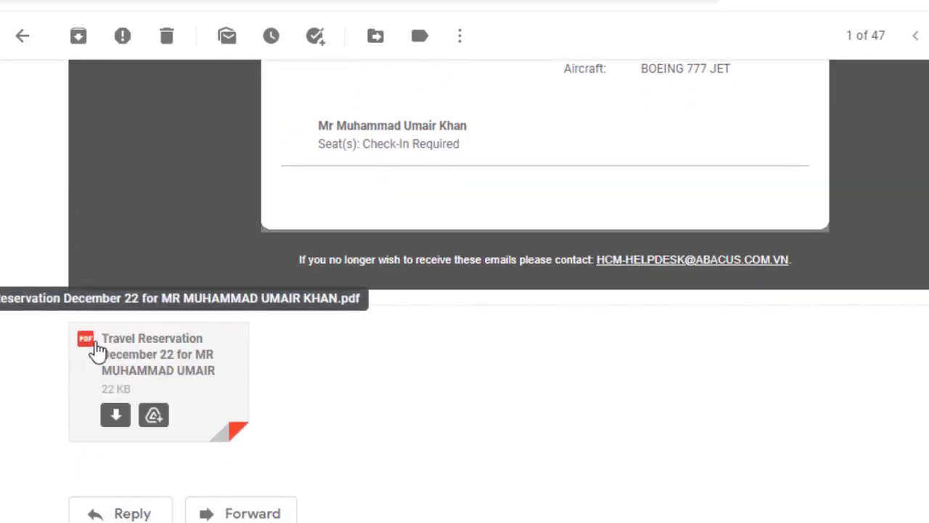
Preview the attached Travel Reservation PDF and scroll through the Dubai itinerary.
click(164, 353)
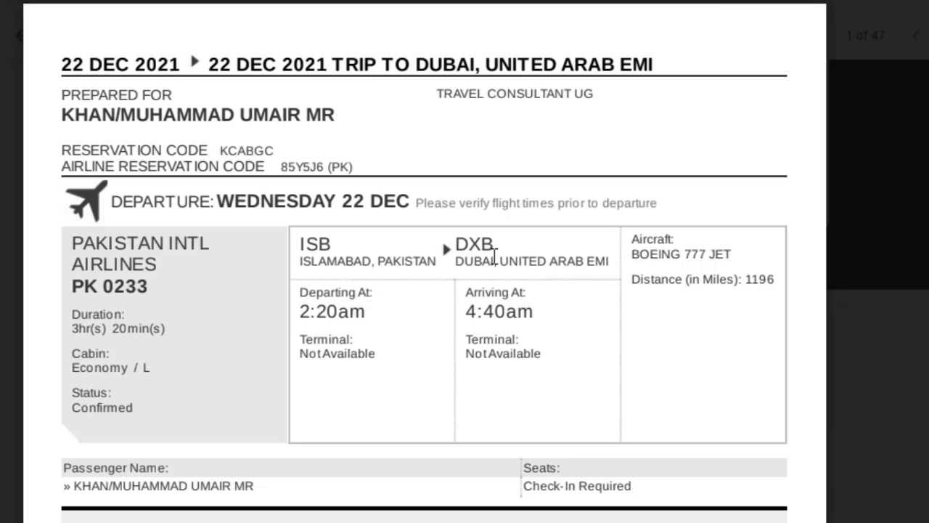
scroll(405, 178, down, 6)
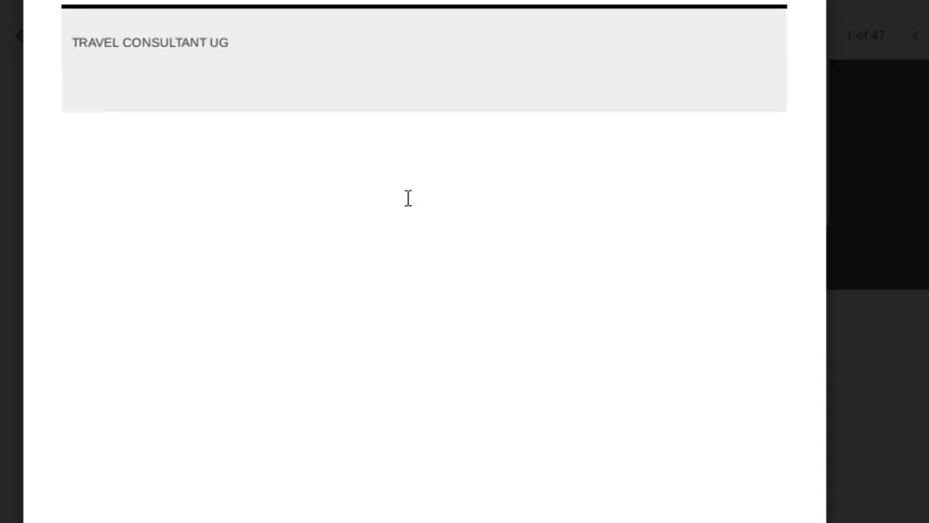
scroll(407, 201, up, 6)
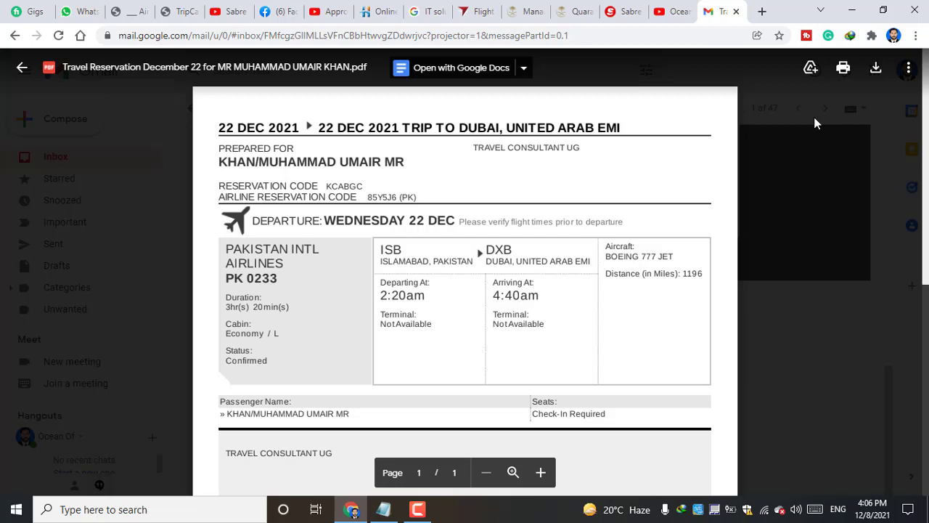
Close the PDF preview, check the Sabre terminal, then return to the YouTube playlists.
click(21, 71)
scroll(452, 274, up, 5)
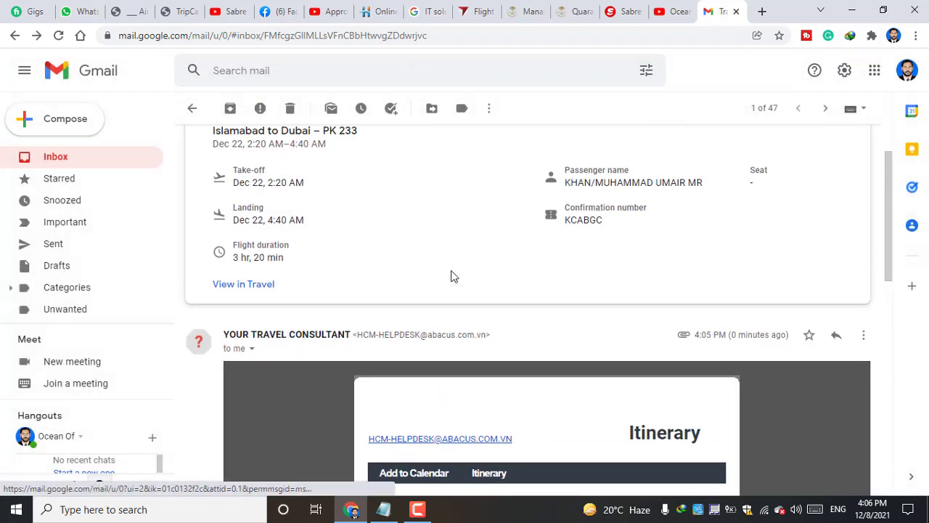
scroll(453, 276, up, 2)
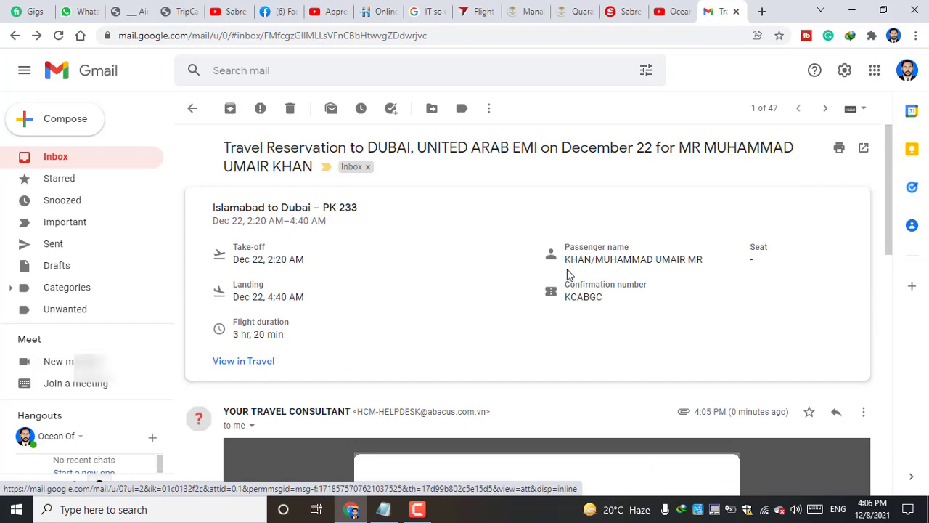
click(620, 11)
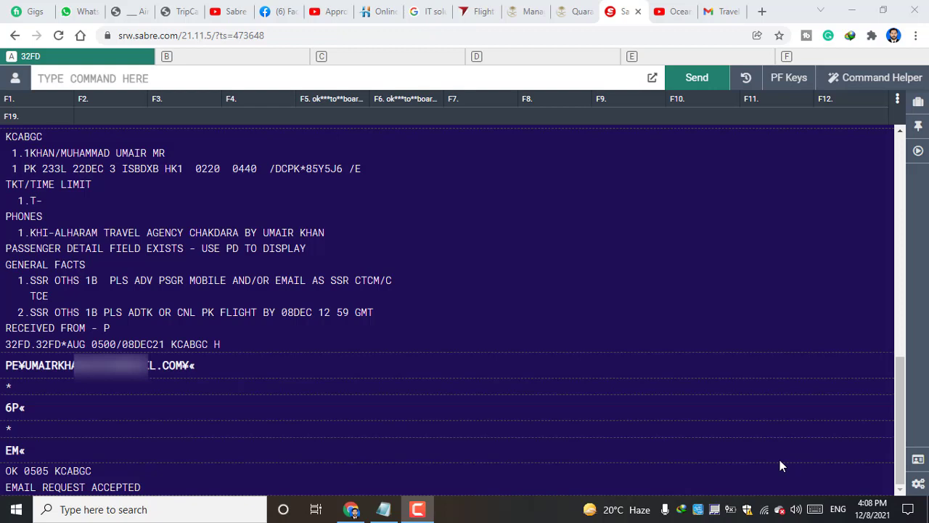
click(675, 11)
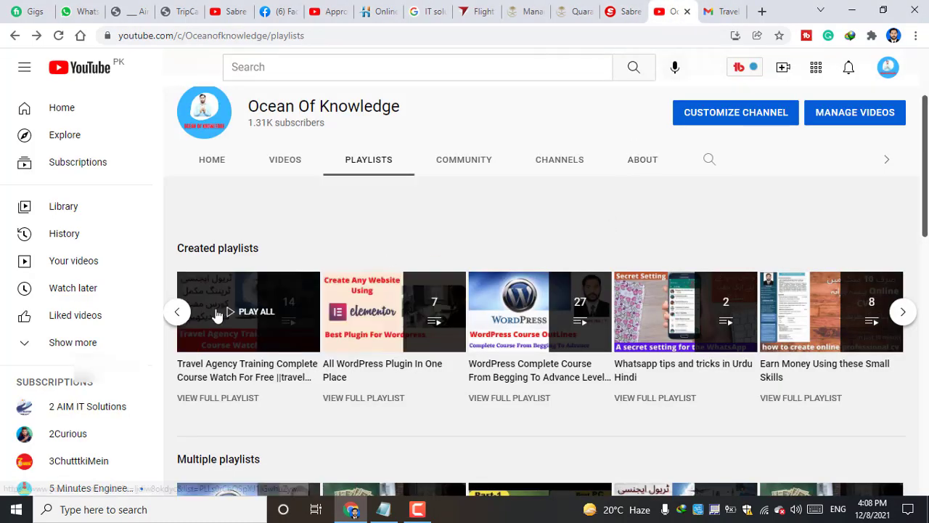
click(178, 314)
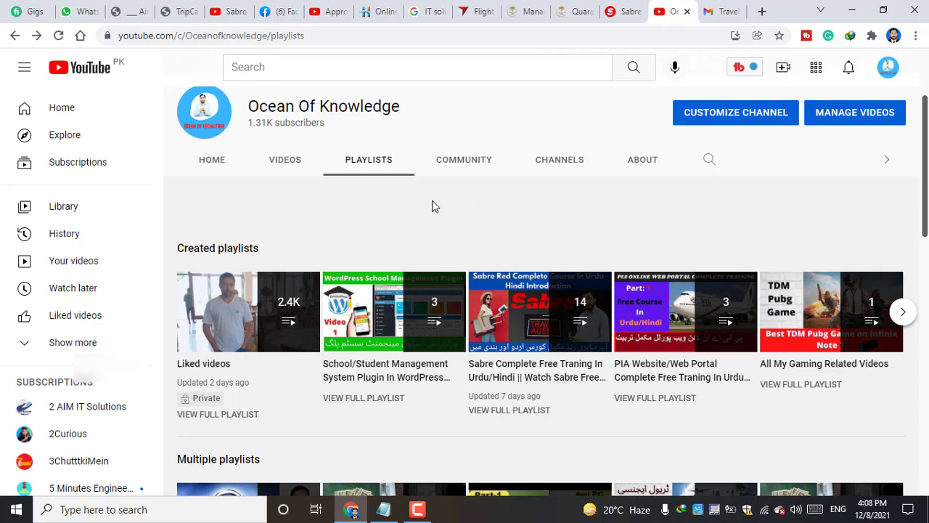
scroll(432, 204, down, 3)
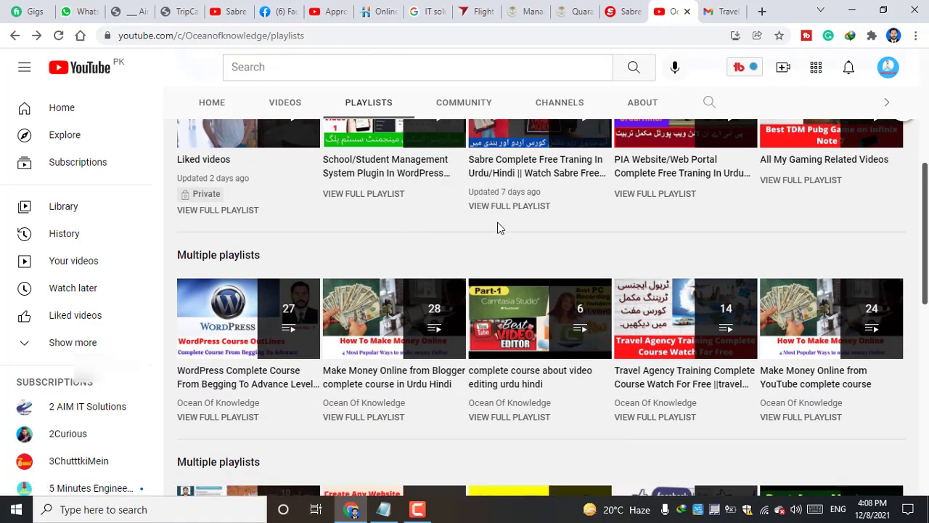
scroll(496, 226, down, 1)
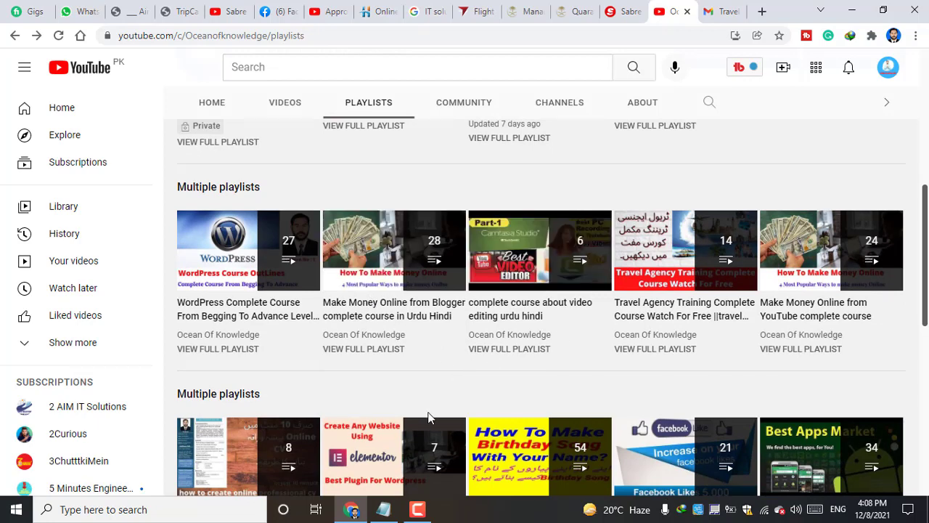
scroll(436, 412, down, 2)
scroll(426, 438, down, 3)
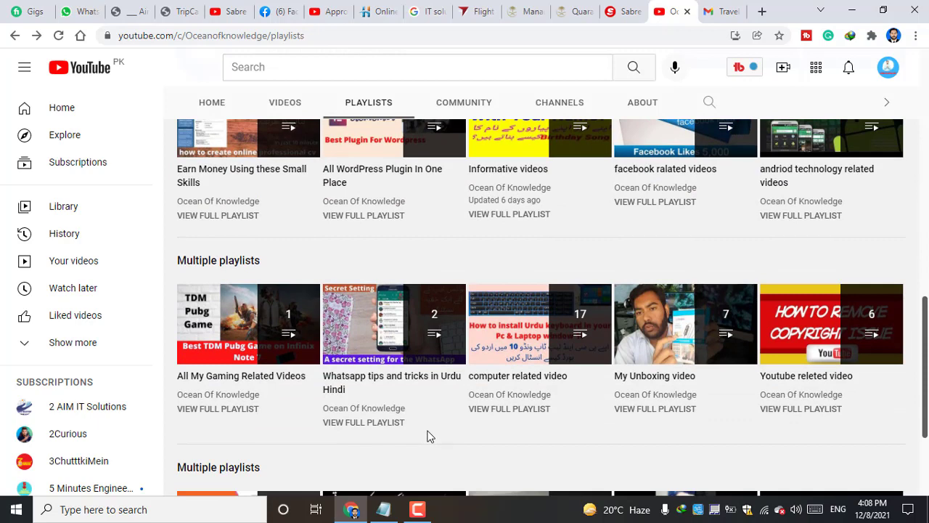
scroll(429, 435, up, 2)
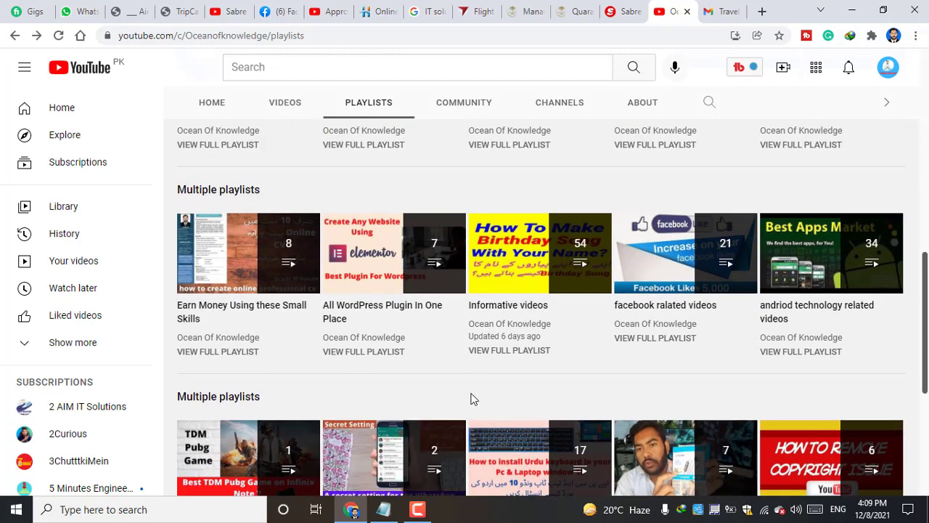
scroll(473, 398, up, 3)
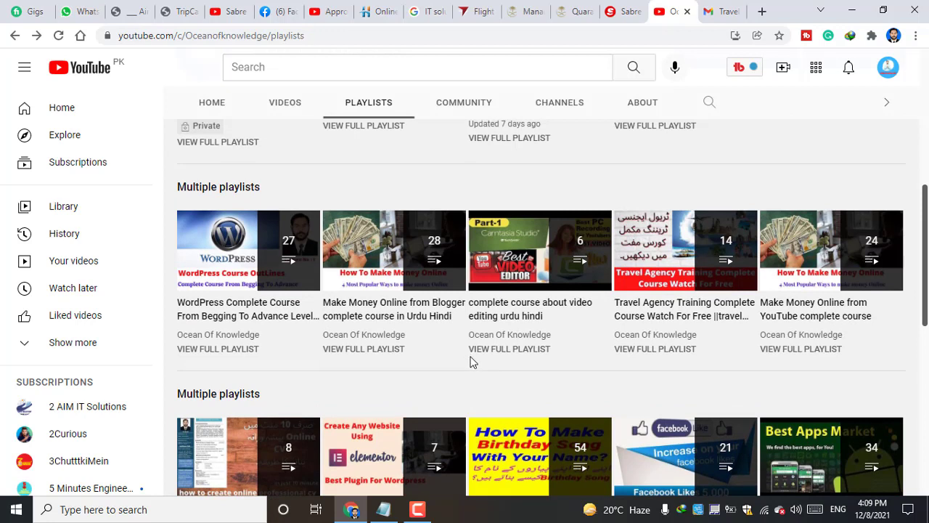